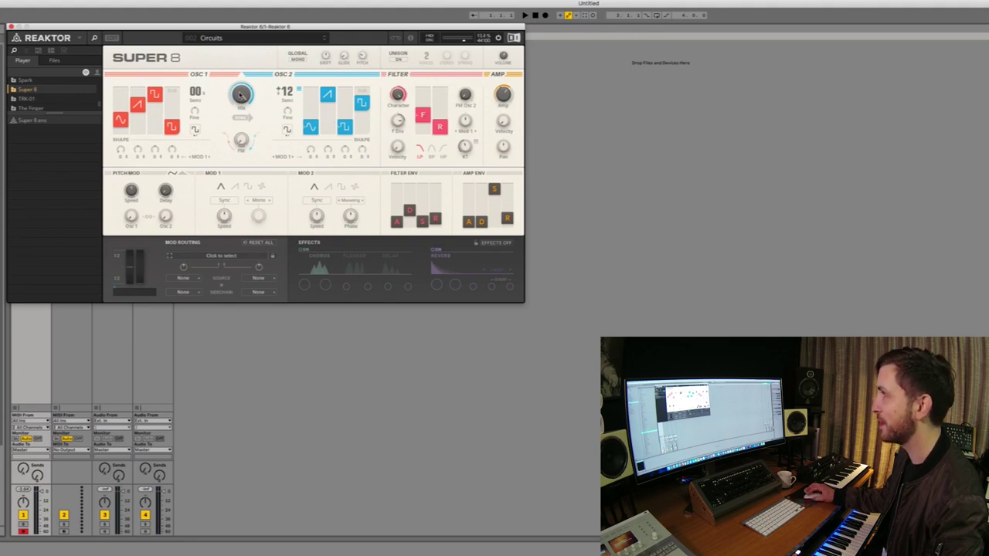
- Adjust the OSC Mix balance and raise OSC 1's sine and square shape blocks high
left_click_drag(240, 94, 242, 143)
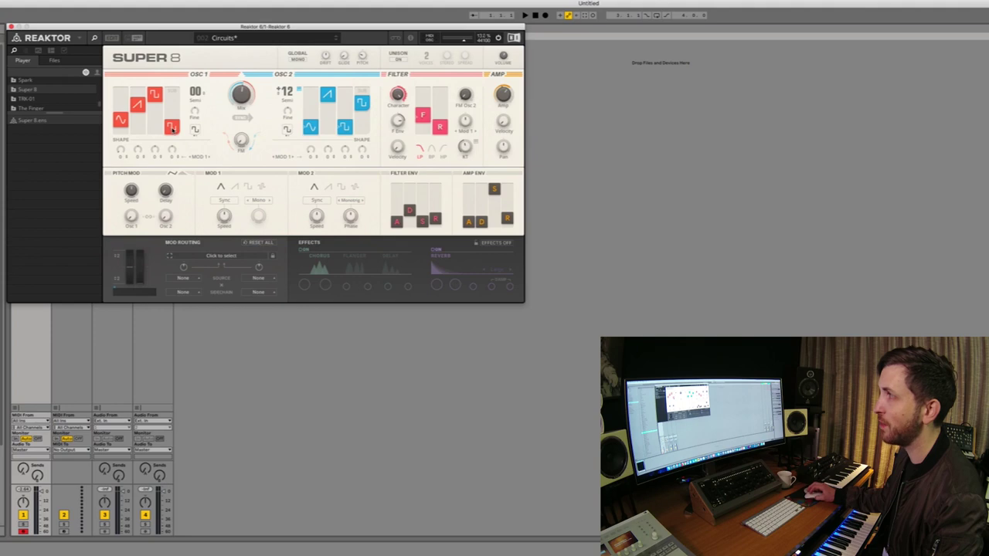
left_click_drag(173, 129, 176, 83)
left_click_drag(120, 121, 121, 90)
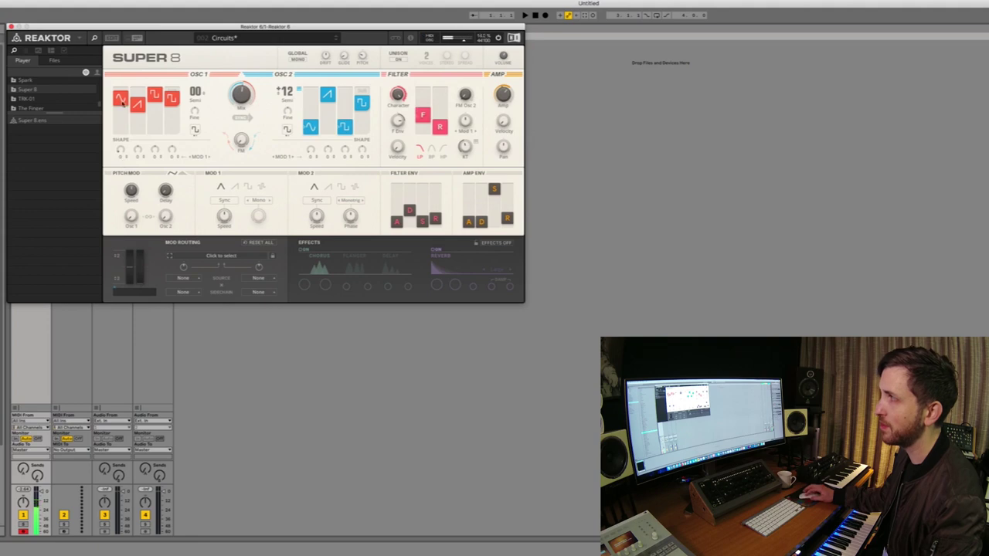
- Move each of OSC 1's four shape blocks, including the square-wave block, into the grid's top row
left_click_drag(119, 97, 120, 107)
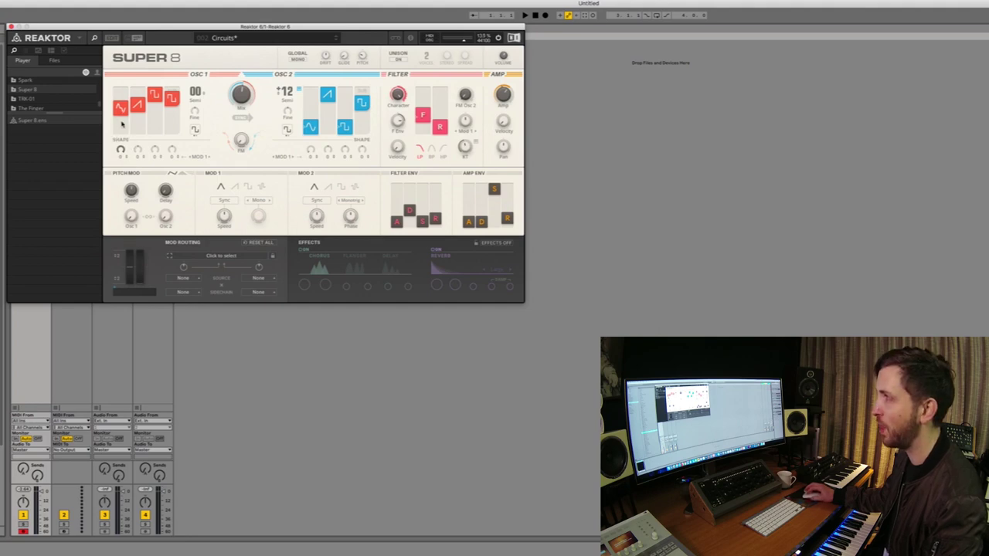
left_click_drag(138, 112, 155, 126)
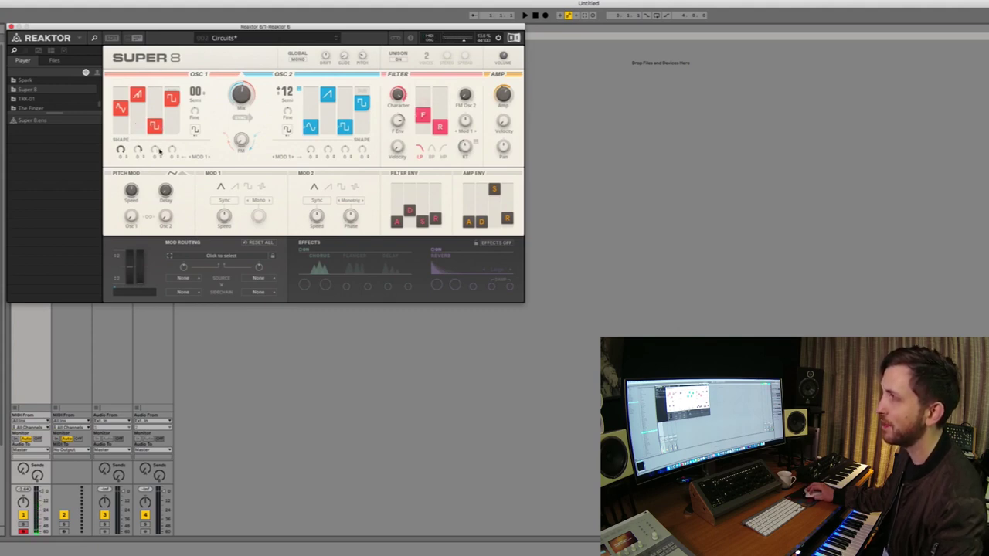
left_click_drag(156, 128, 155, 118)
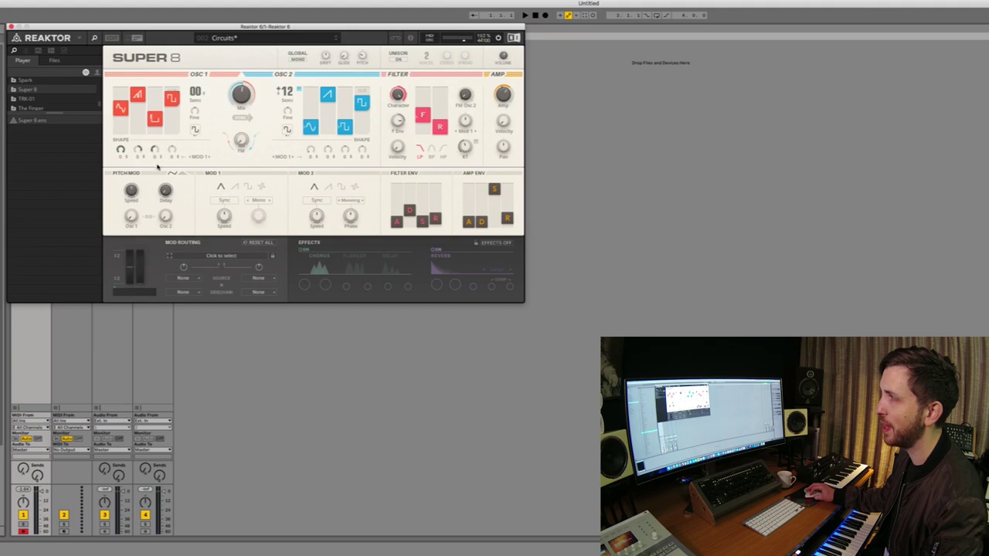
left_click_drag(156, 120, 170, 67)
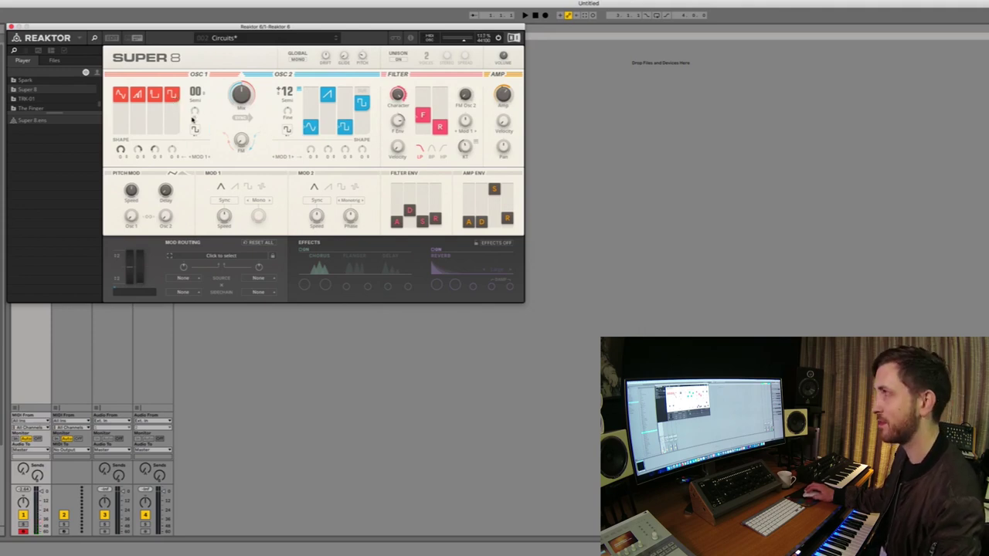
- Give OSC 1's fourth step a new waveform, set Semi back to 00, and enable Sync
left_click(194, 130)
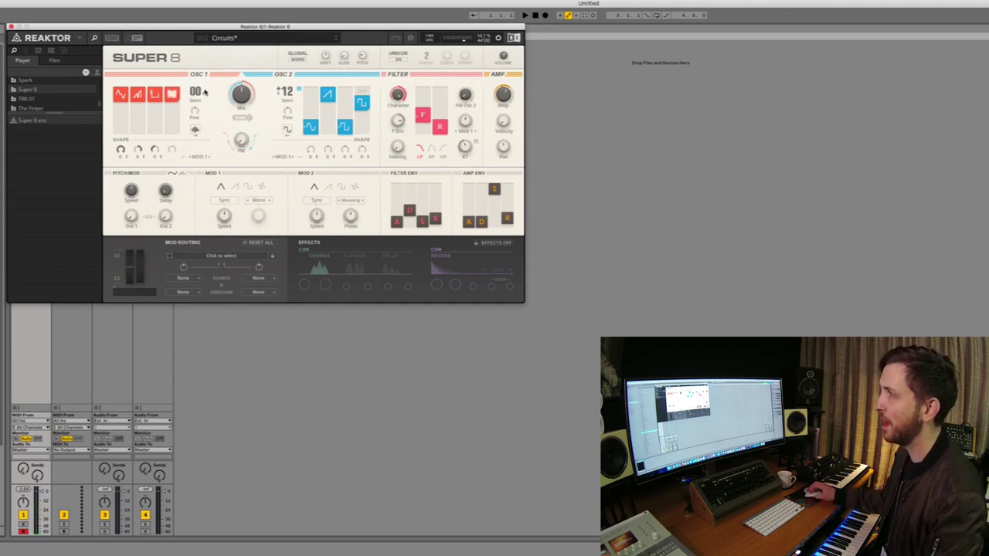
left_click_drag(197, 87, 197, 78)
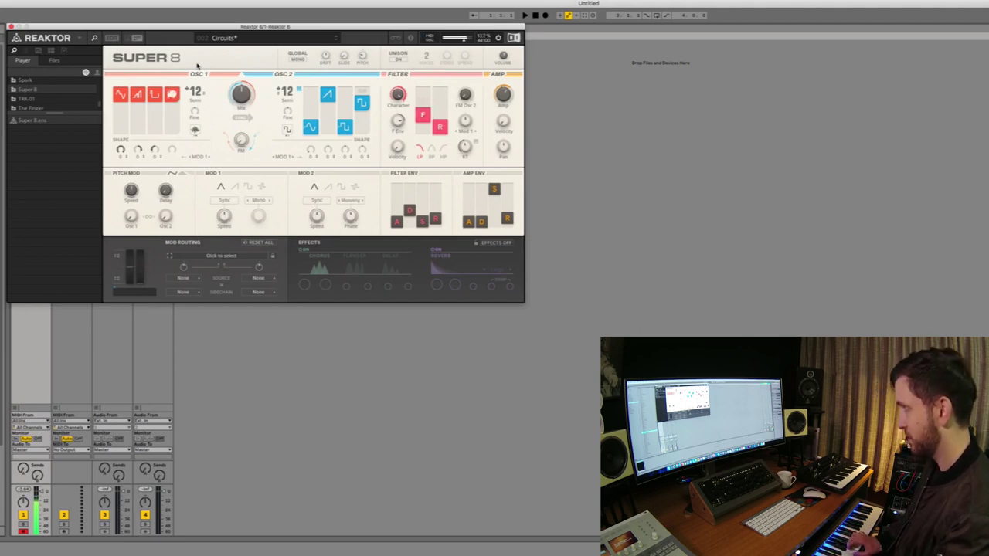
left_click_drag(194, 92, 198, 111)
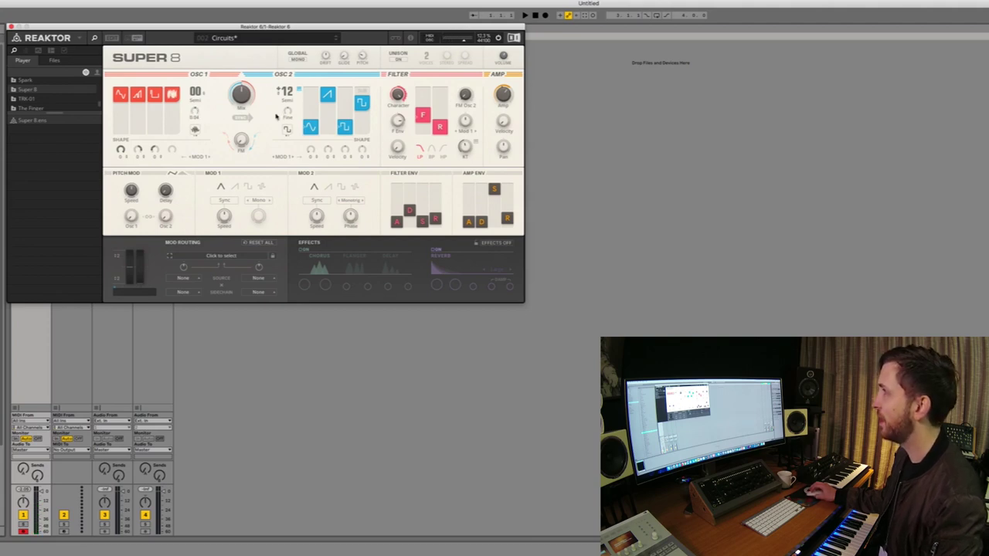
left_click(242, 117)
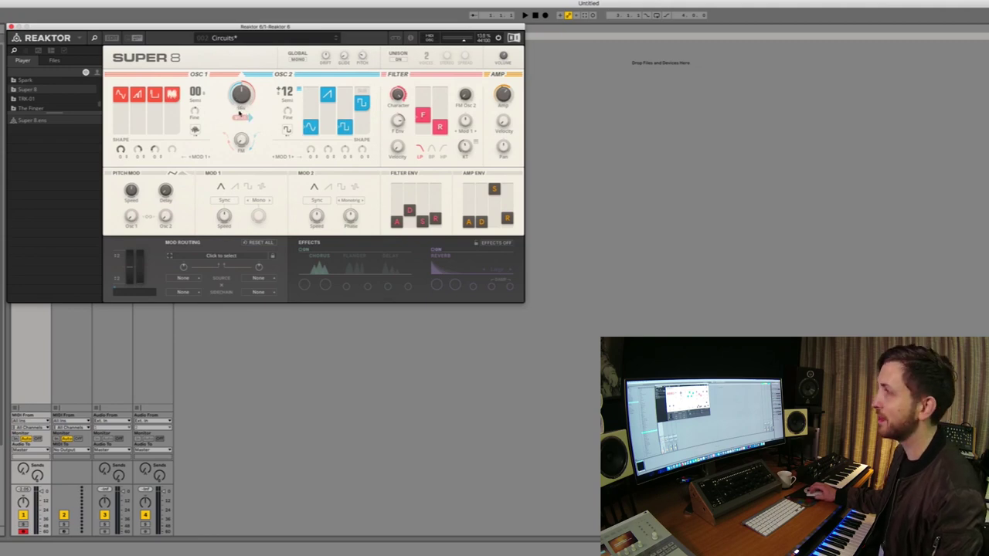
- Toggle Sync again and drag two of OSC 2's blue shape blocks toward the top row
left_click(240, 118)
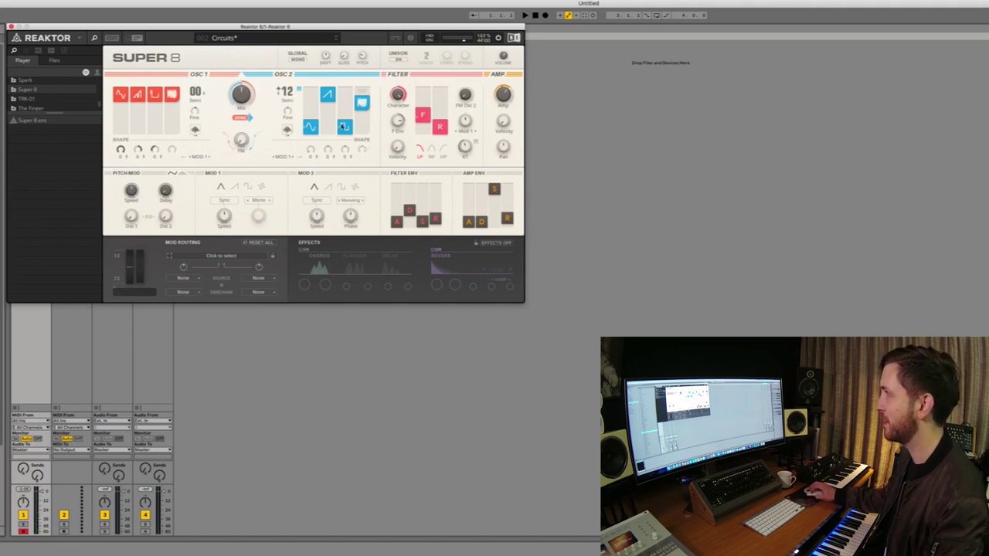
left_click_drag(344, 126, 345, 78)
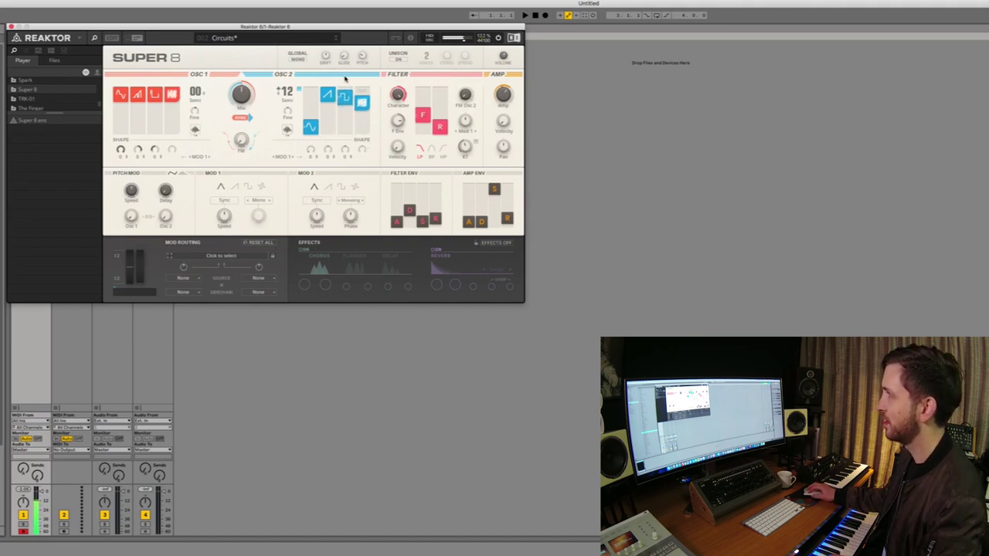
left_click_drag(310, 126, 287, 181)
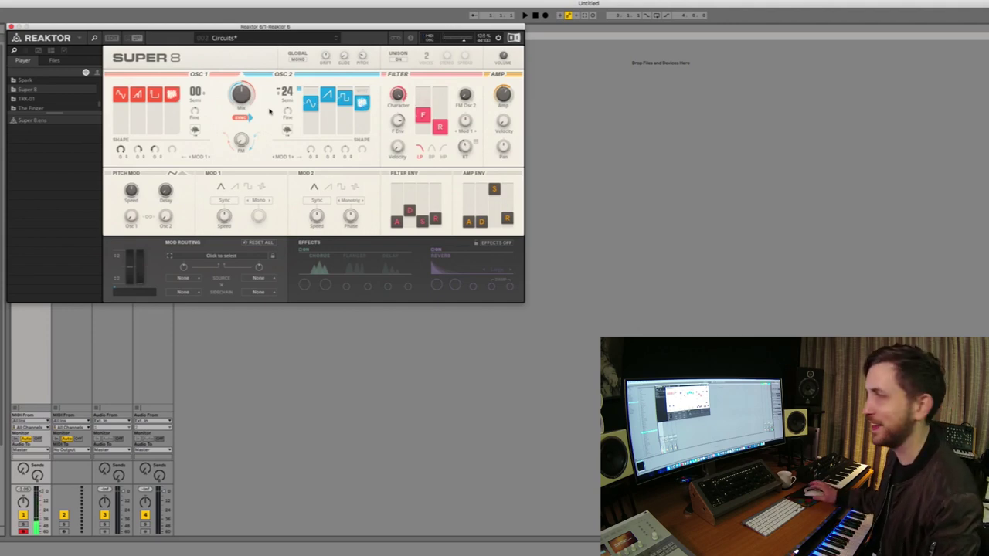
- Reload the unedited Circuits preset, then sweep the Filter F cutoff up and back down
left_click(335, 36)
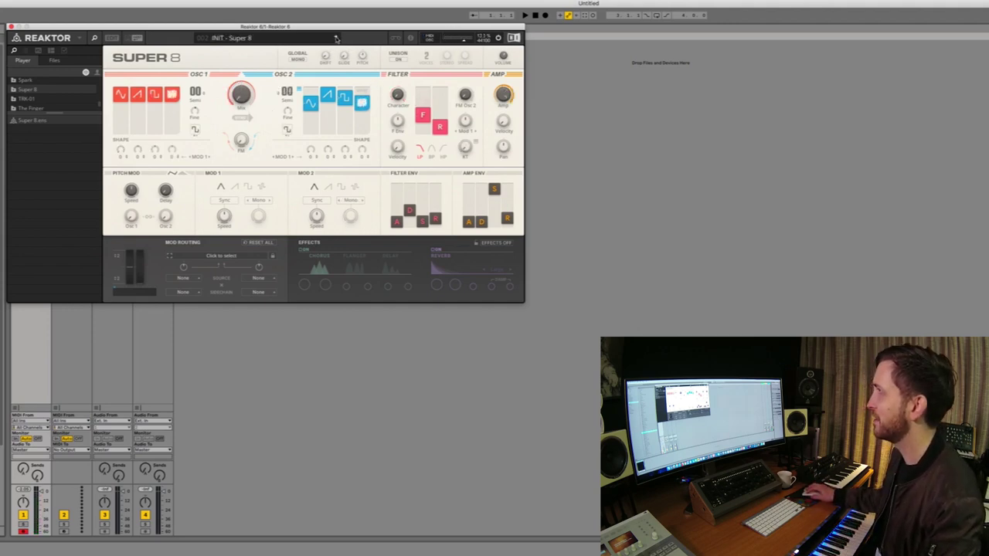
left_click(335, 40)
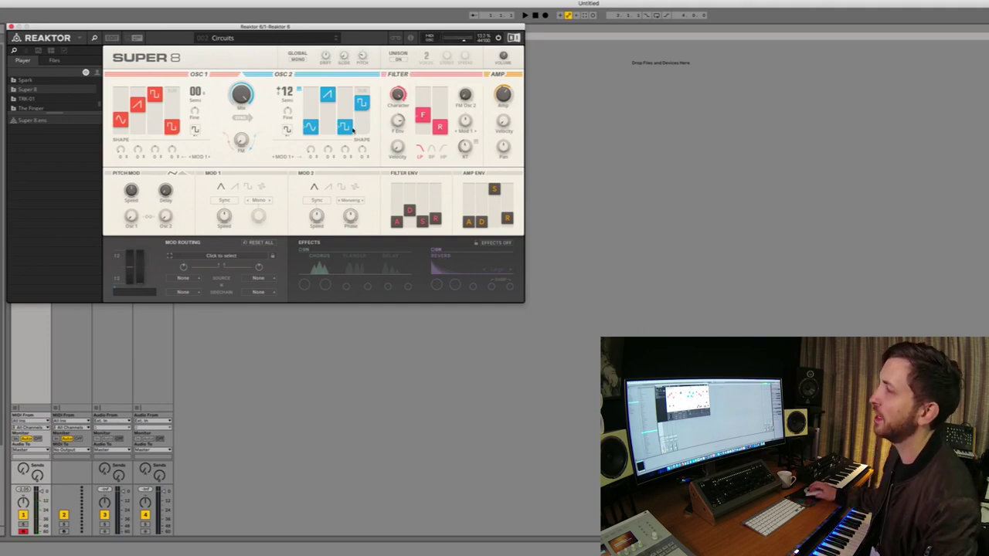
left_click_drag(422, 114, 423, 32)
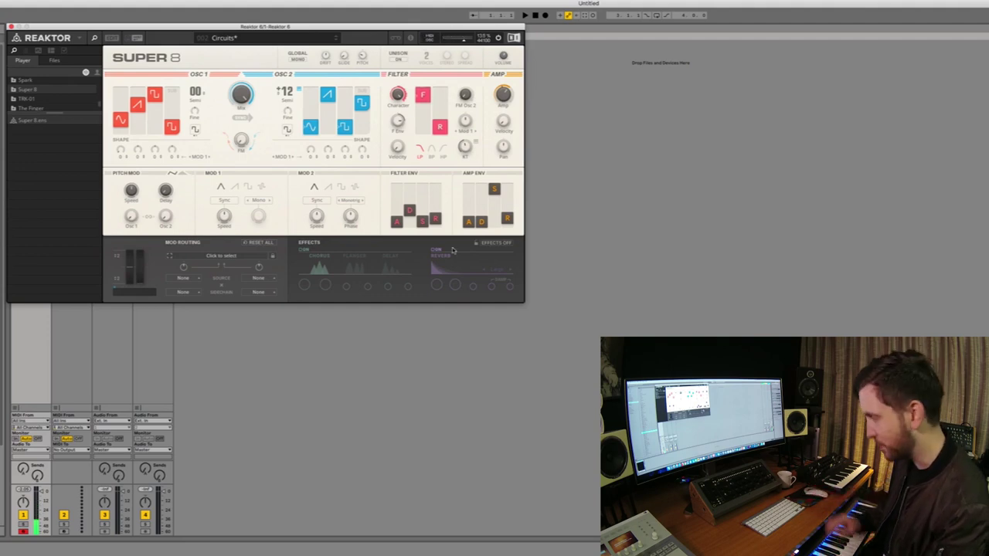
left_click_drag(420, 95, 421, 180)
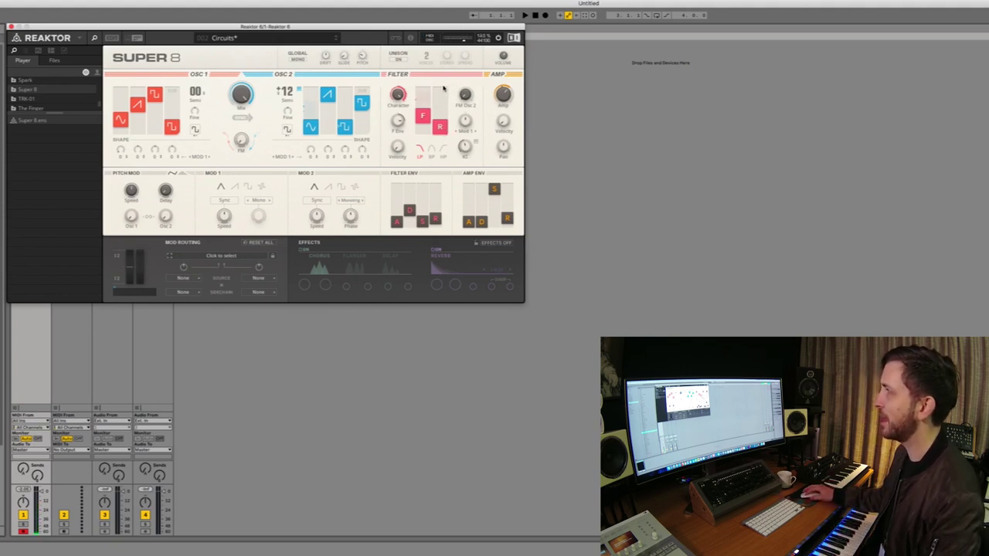
- Raise the filter resonance slightly, try band-pass mode, then return the filter to low-pass
left_click_drag(446, 127, 398, 97)
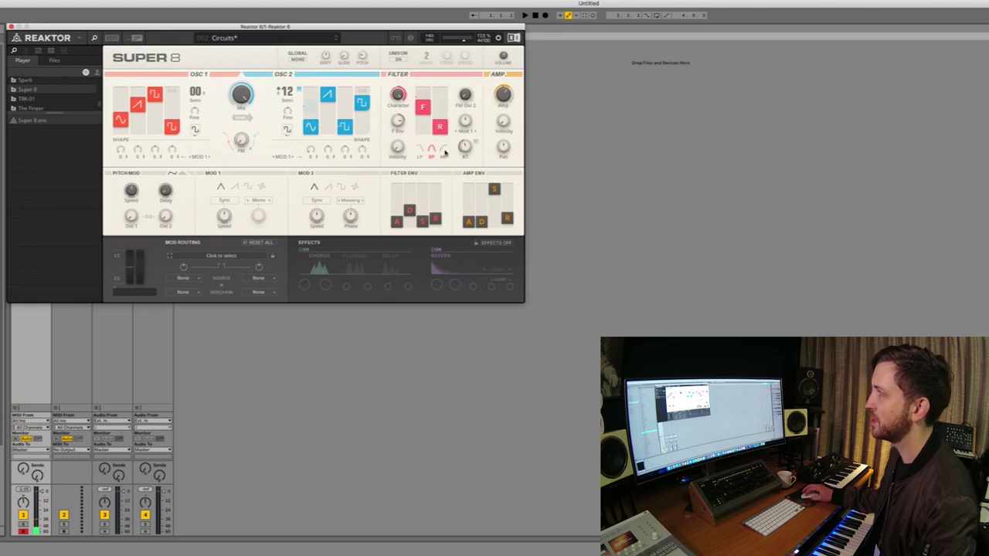
left_click(431, 150)
left_click(443, 154)
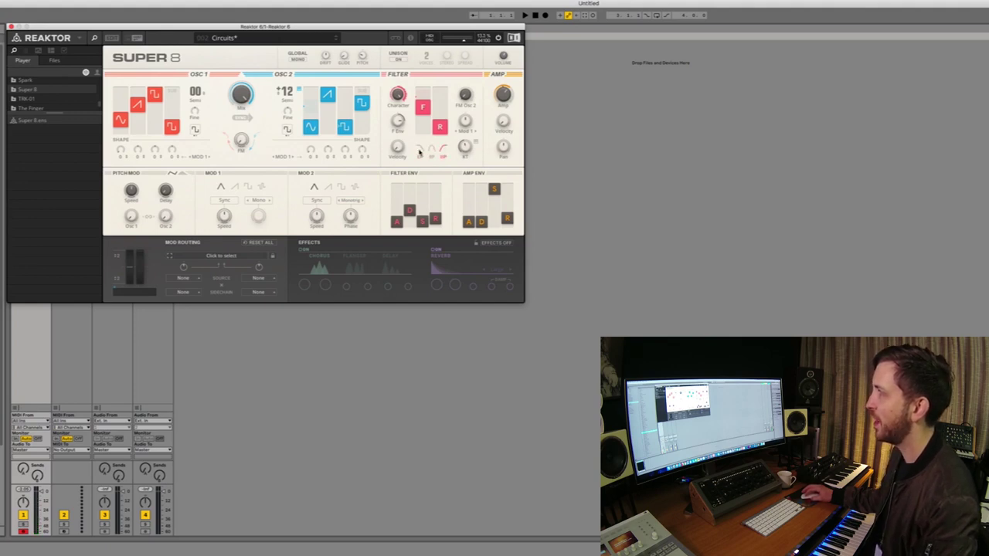
left_click(440, 152)
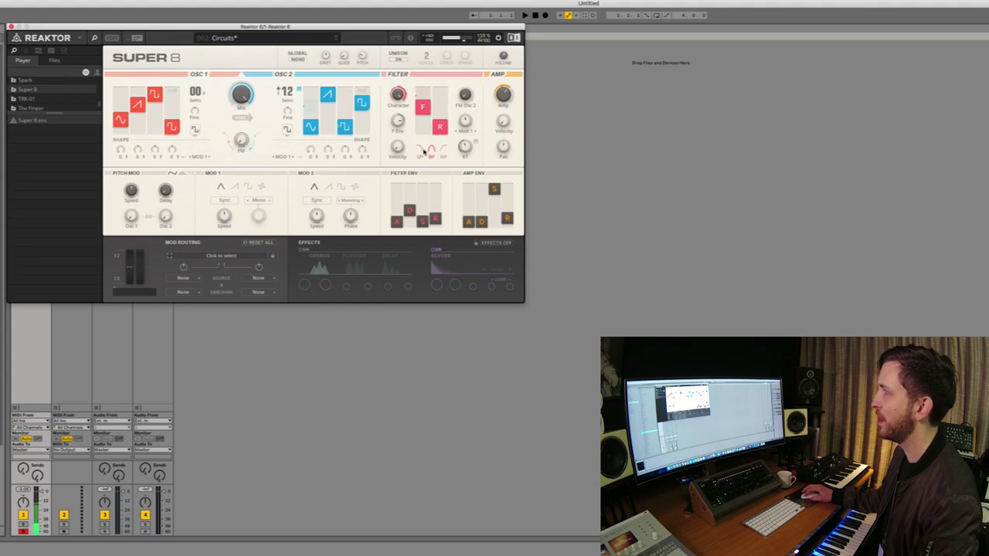
left_click(420, 151)
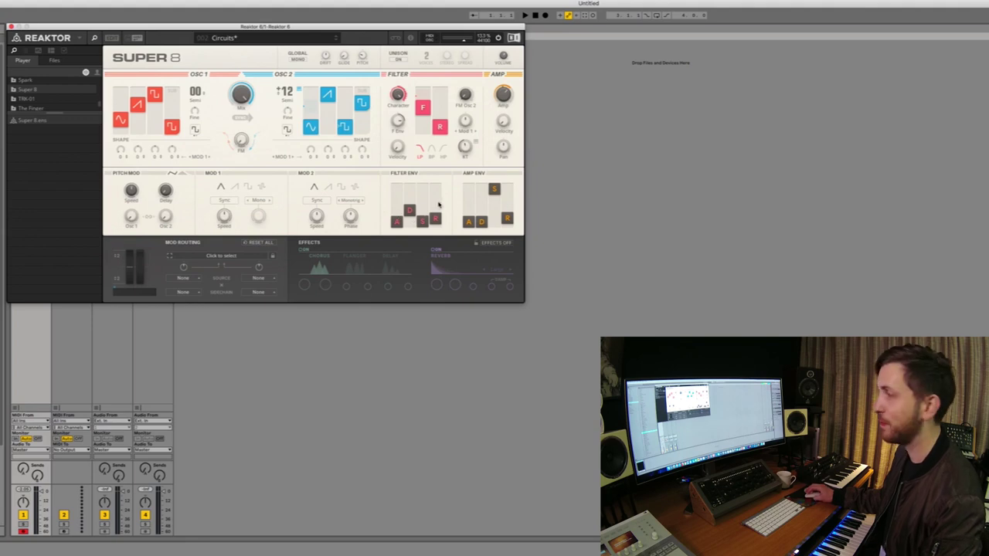
mouse_move(507, 219)
left_mouse_down()
mouse_move(508, 187)
mouse_move(508, 235)
left_mouse_up()
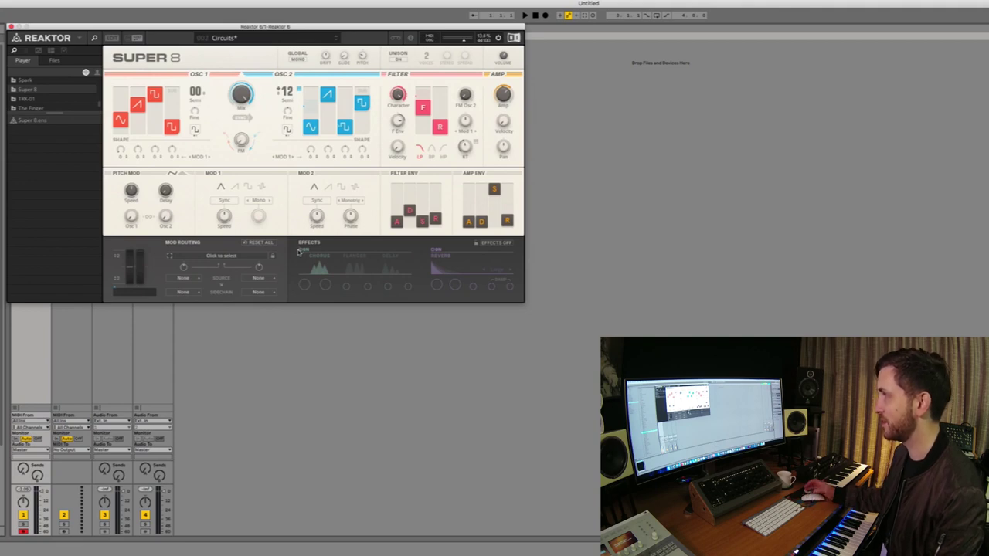
- Enable the Chorus effect, step through Flanger to Delay, then switch the effect off
left_click(309, 255)
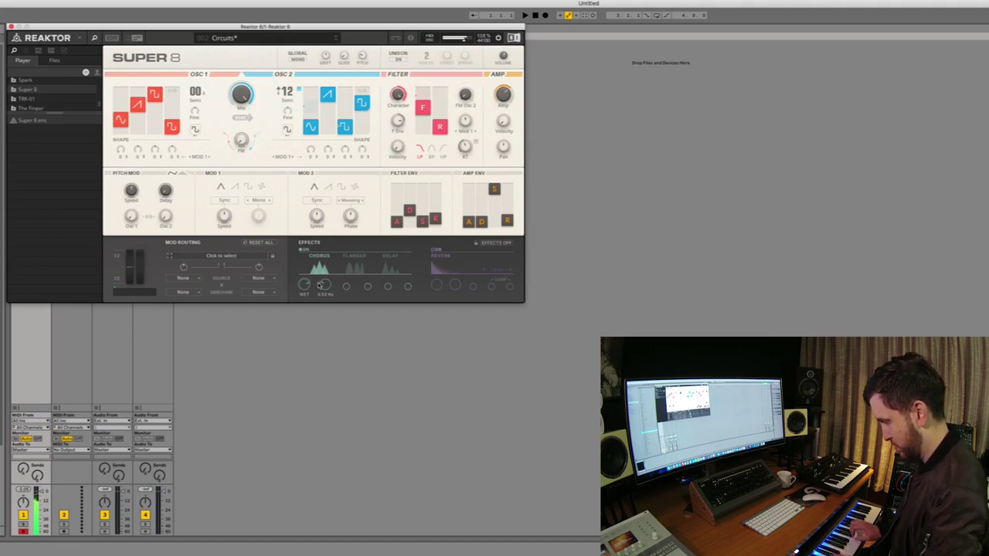
left_click(360, 268)
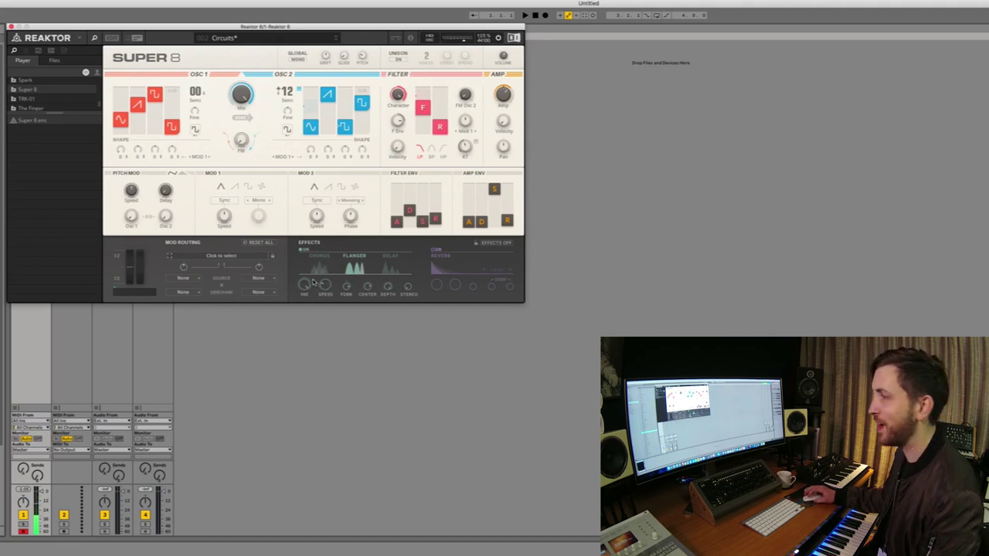
left_click(390, 268)
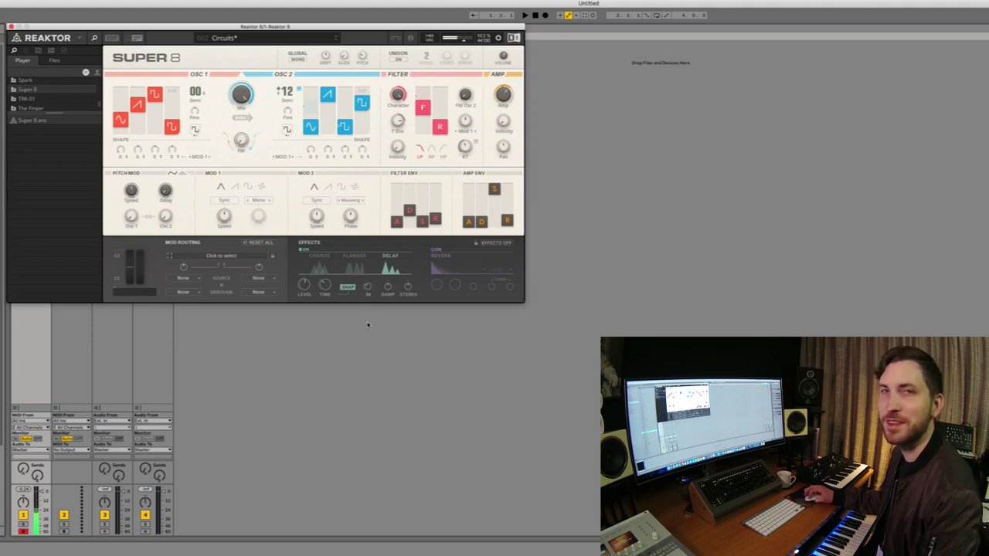
left_click(302, 249)
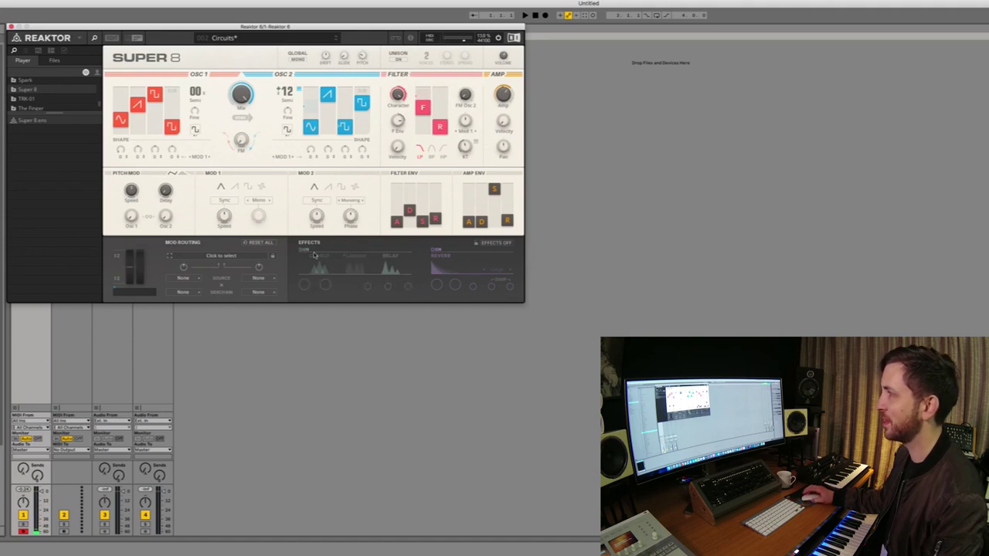
- Turn on the reverb and change its type from Large through Galactic to Small
left_click(434, 250)
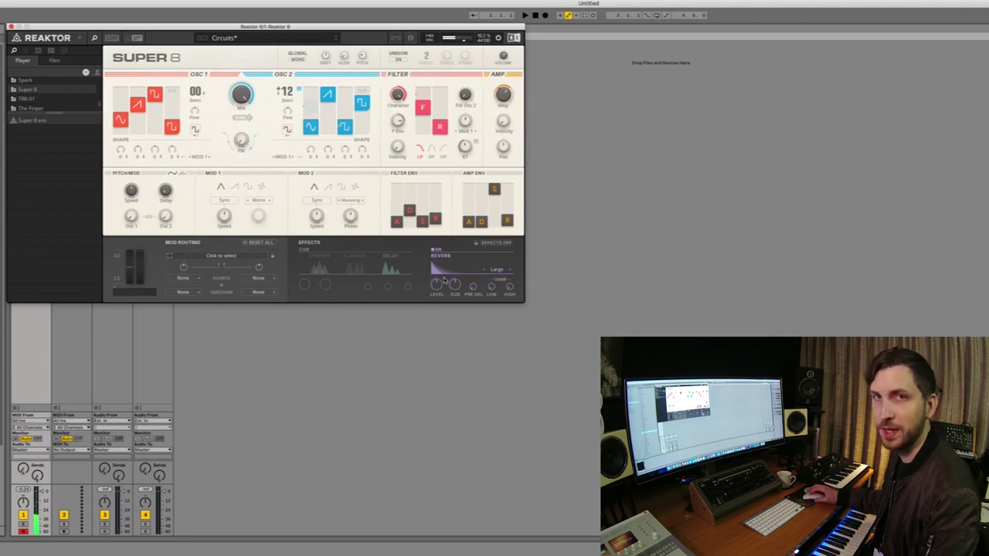
left_click(508, 269)
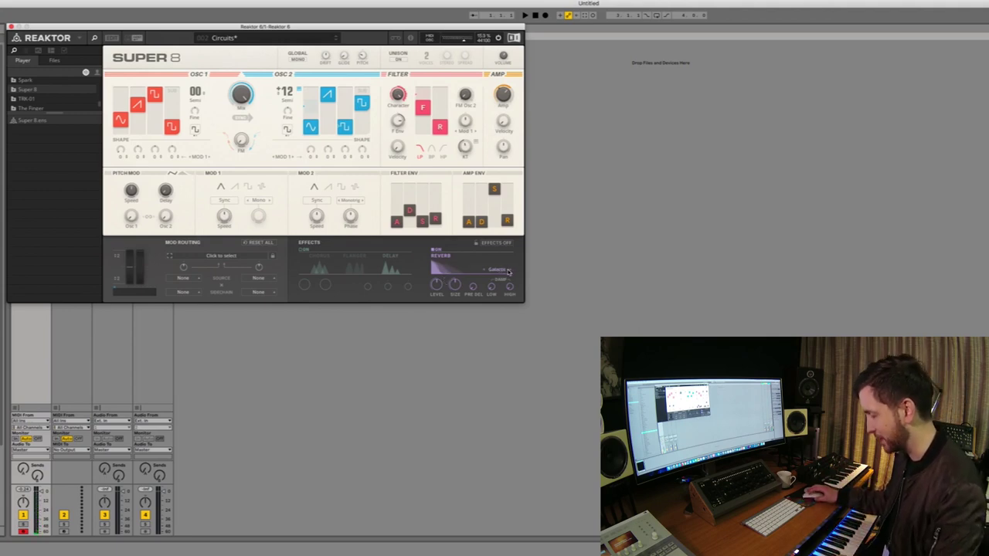
left_click(508, 271)
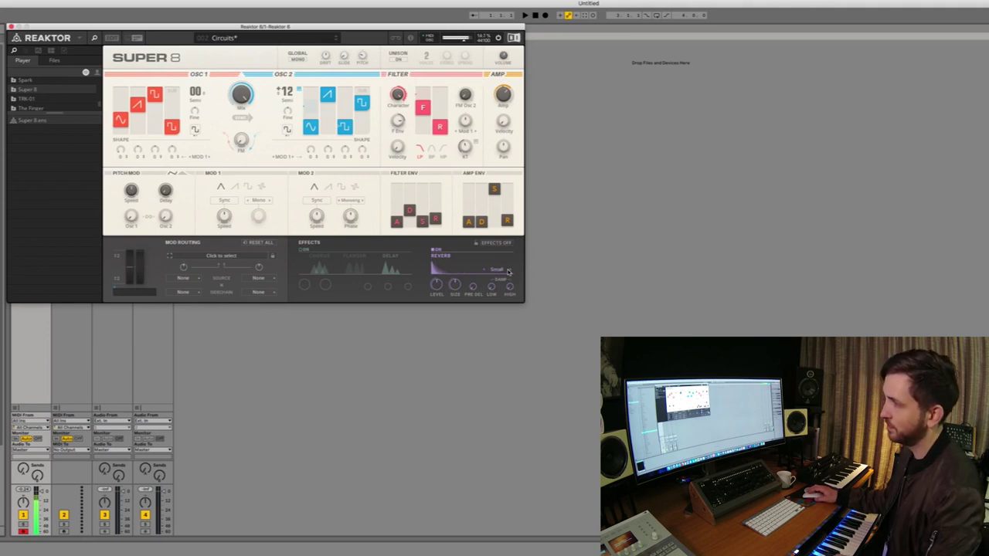